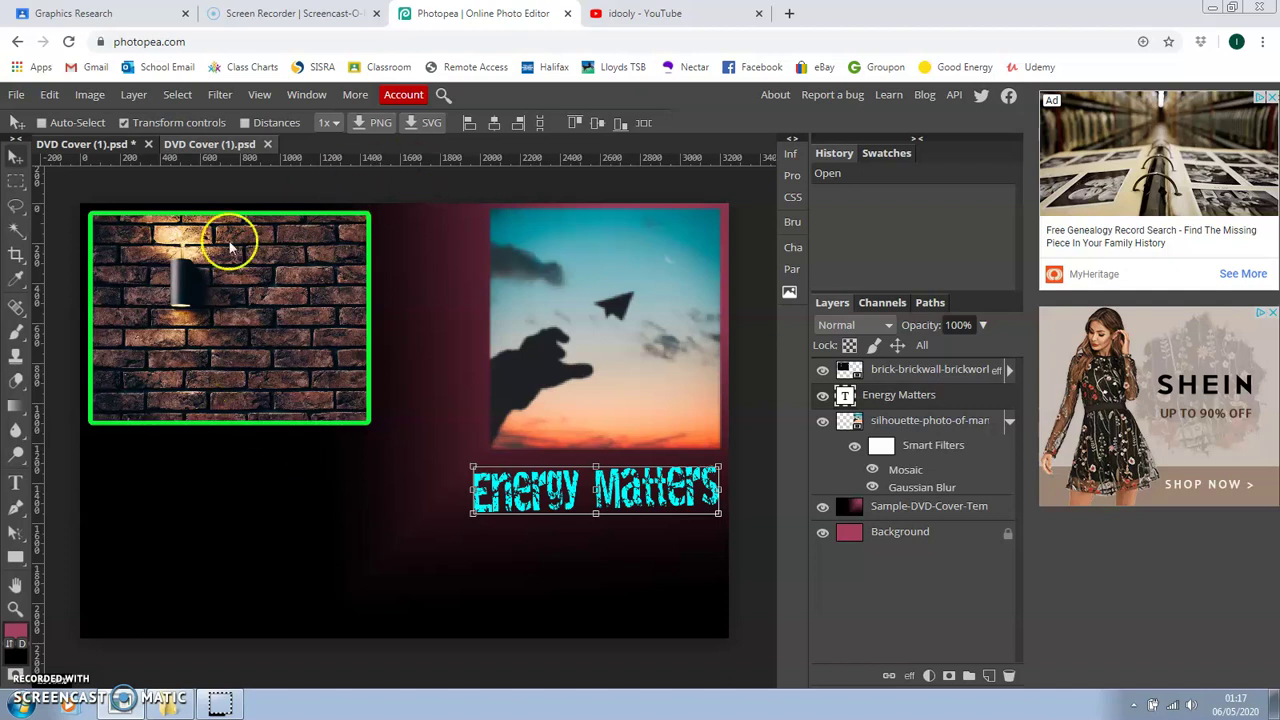
Open the tutorial Images folder and drag the ice-cream cone JPEG onto the browser.
{"action": "left_click", "coordinate": [170, 705]}
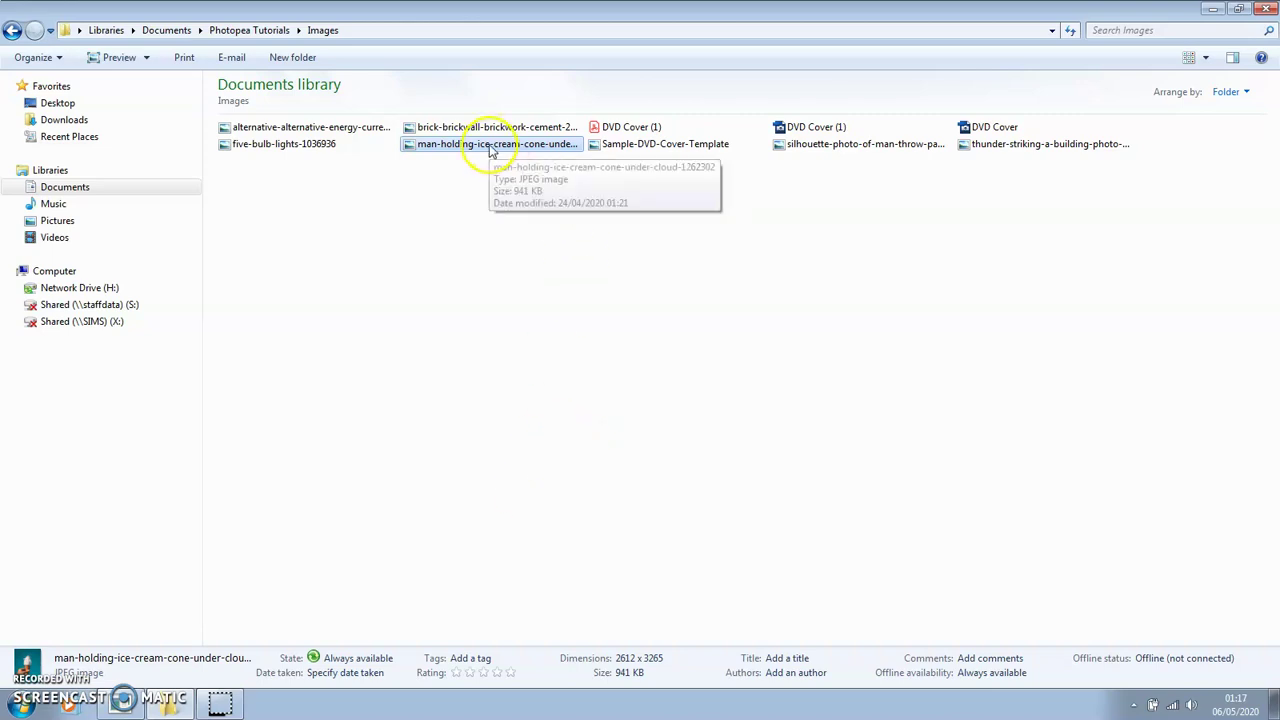
{"action": "left_click_drag", "start_coordinate": [490, 152], "coordinate": [290, 560]}
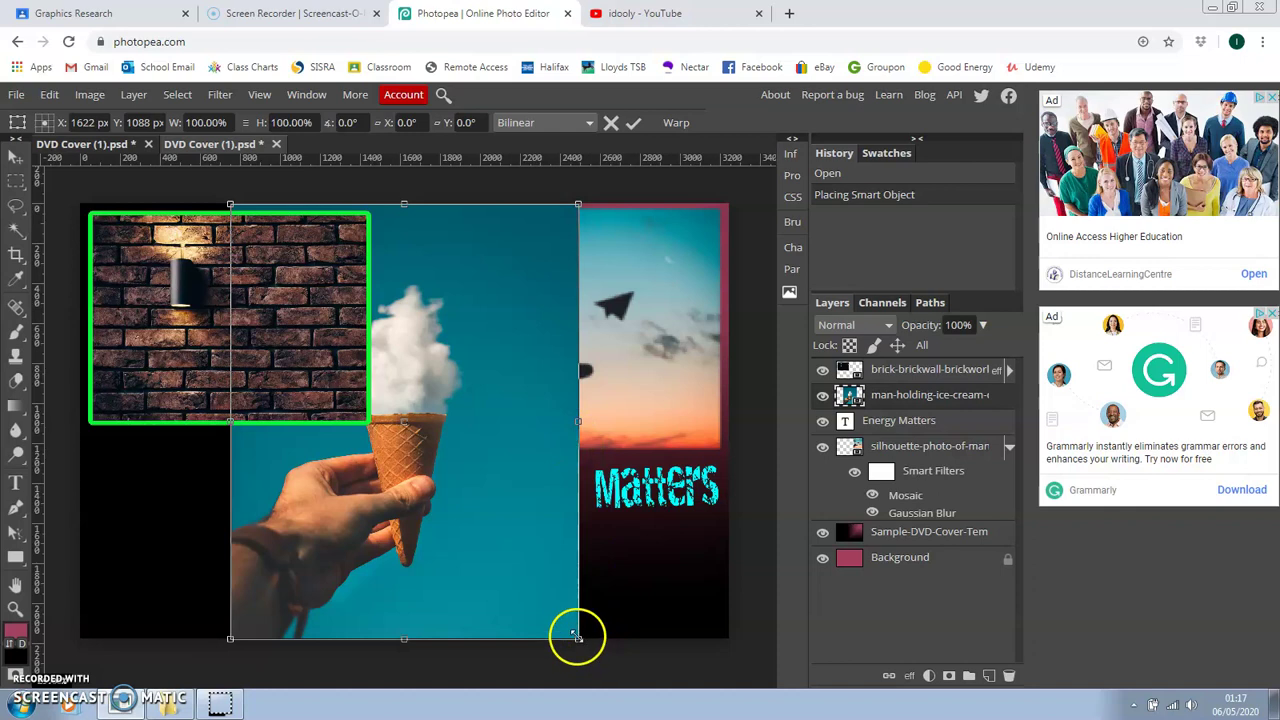
Scale the placed ice-cream photo to about 51.49% × 54.80%, below the brick wall image.
{"action": "left_click_drag", "start_coordinate": [582, 632], "coordinate": [412, 594]}
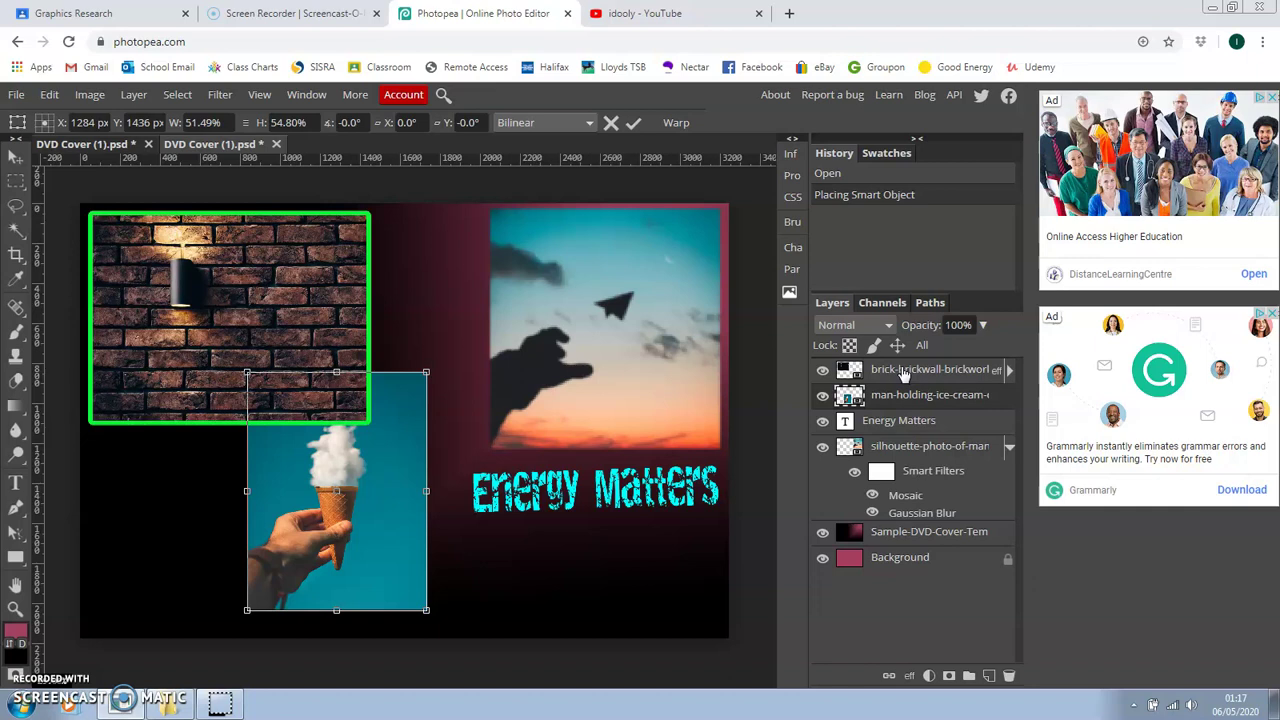
Move the man-holding-ice-cream layer above the brick-brickwall layer in the Layers panel.
{"action": "left_click_drag", "start_coordinate": [903, 373], "coordinate": [903, 400]}
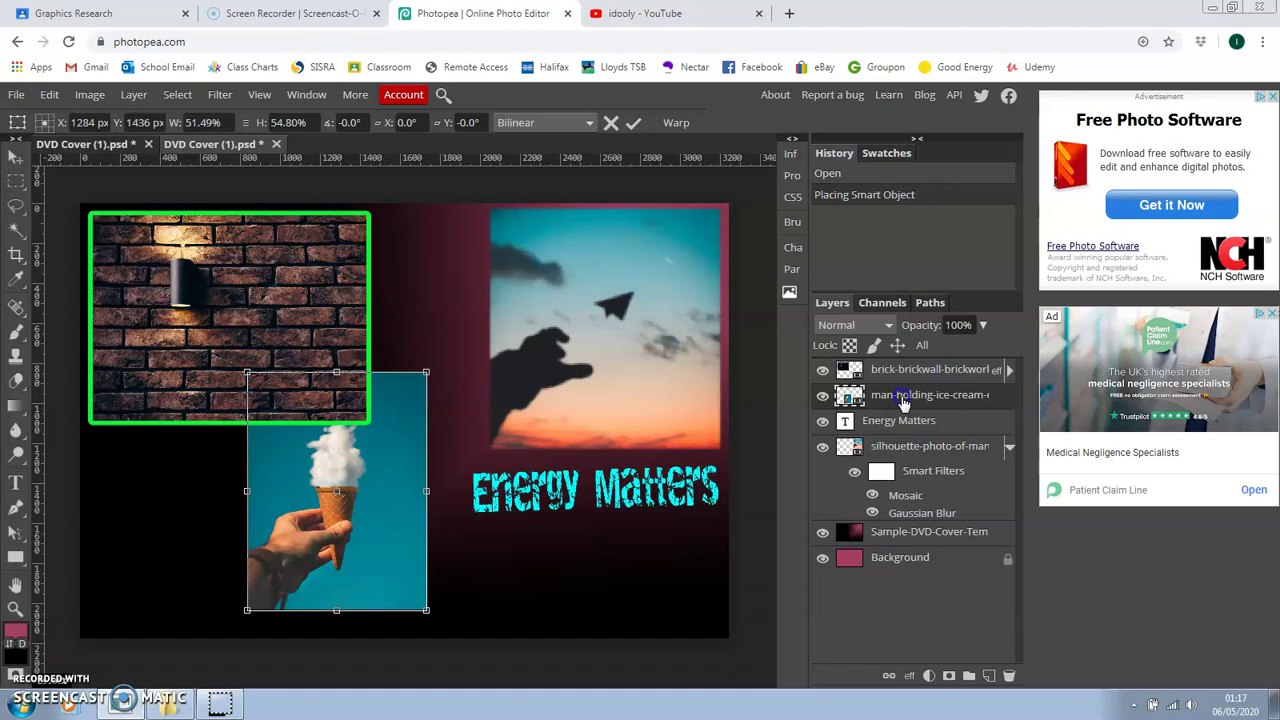
{"action": "mouse_move", "coordinate": [903, 400]}
{"action": "left_mouse_down"}
{"action": "mouse_move", "coordinate": [903, 367]}
{"action": "mouse_move", "coordinate": [900, 404]}
{"action": "left_mouse_up"}
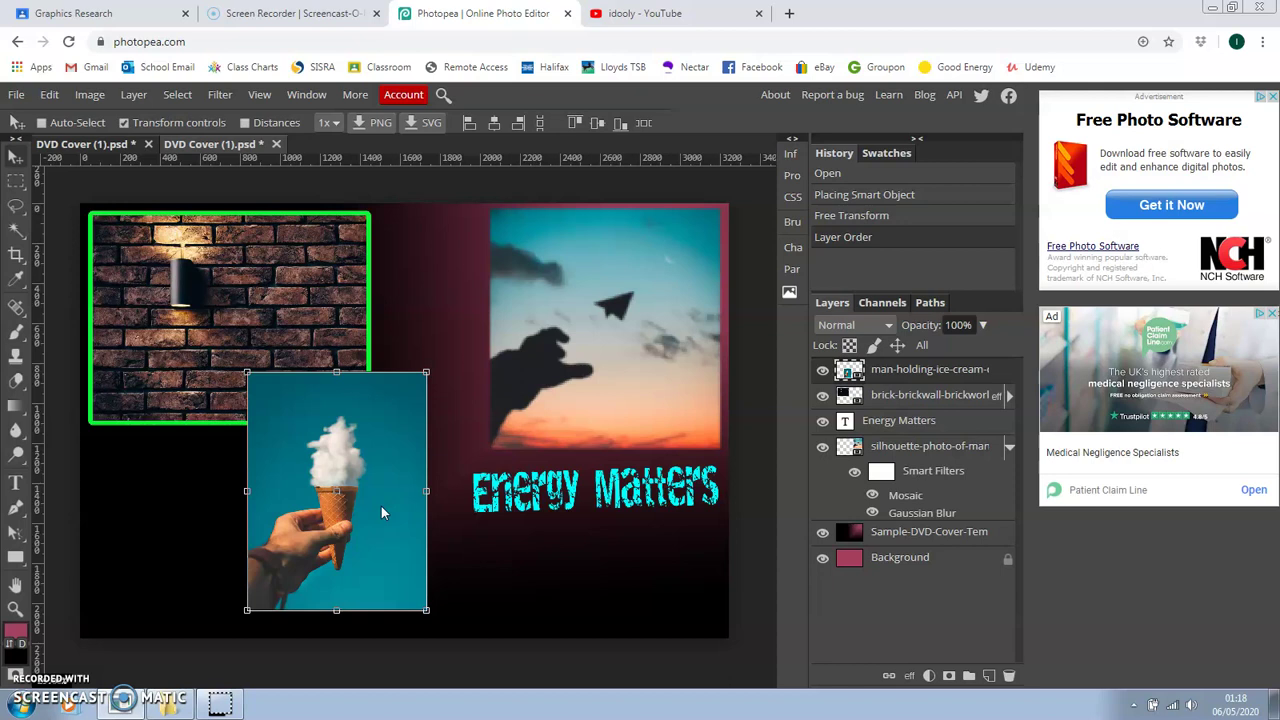
Zoom in and pan around the hand and cloud cone, then zoom out one step.
{"action": "scroll", "coordinate": [381, 507], "scroll_direction": "up", "scroll_amount": 5}
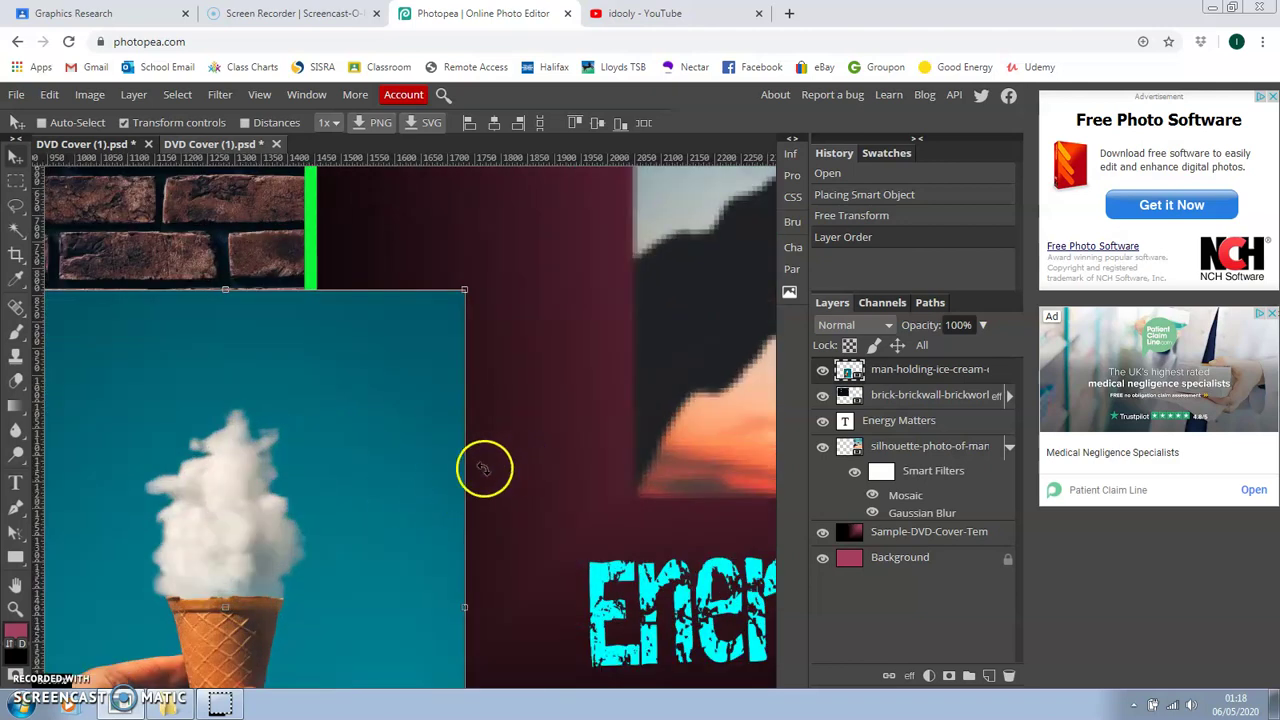
{"action": "scroll", "coordinate": [507, 477], "scroll_direction": "left", "scroll_amount": 2}
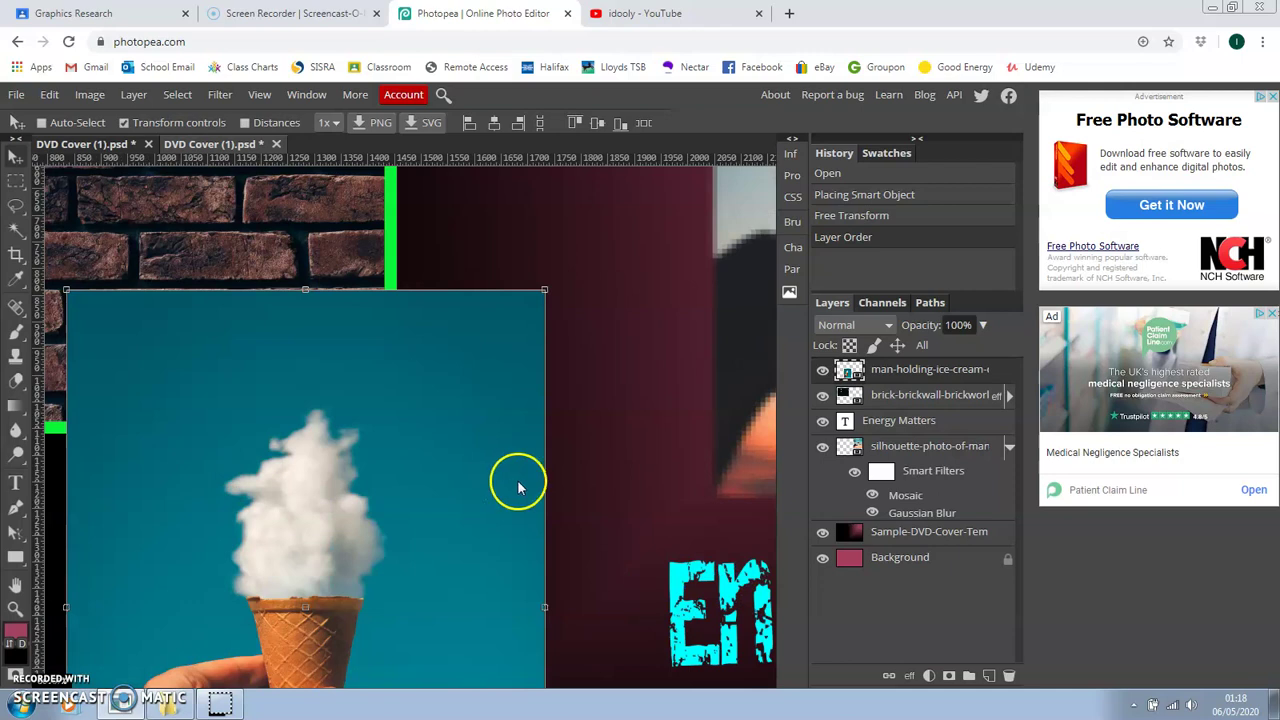
{"action": "scroll", "coordinate": [518, 485], "scroll_direction": "left", "scroll_amount": 2}
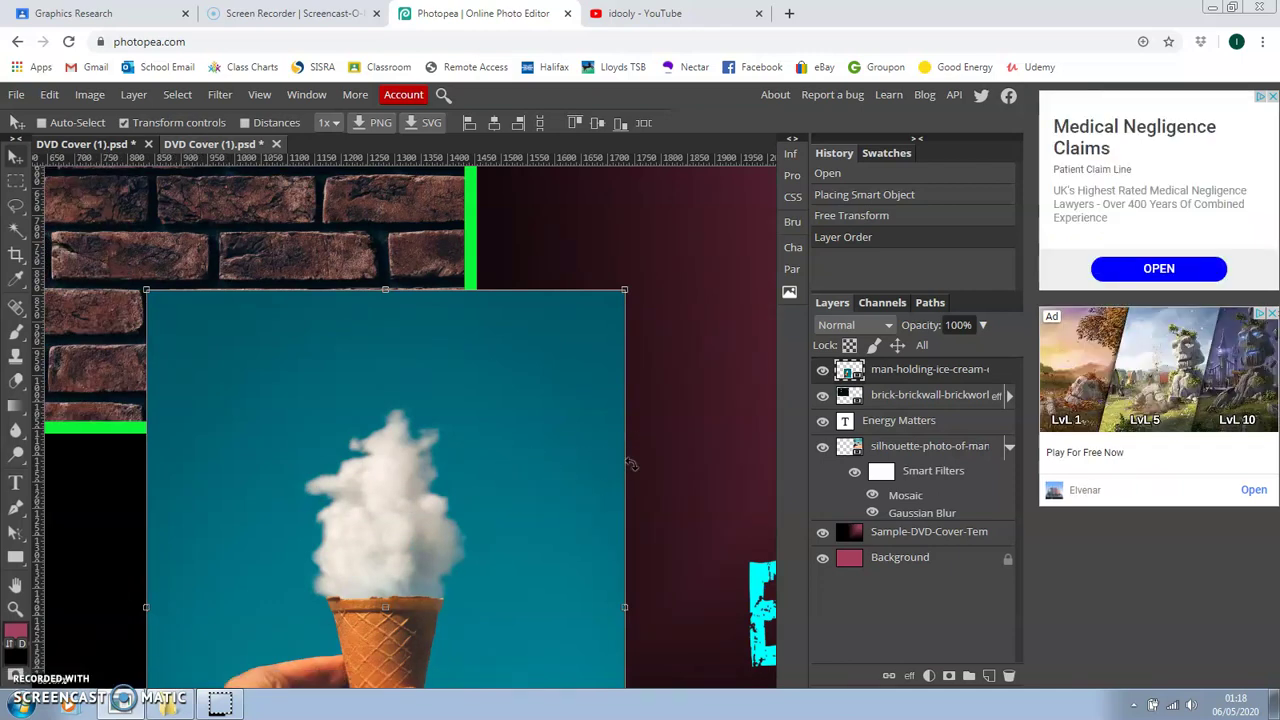
{"action": "scroll", "coordinate": [645, 463], "scroll_direction": "left", "scroll_amount": 4}
{"action": "scroll", "coordinate": [650, 463], "scroll_direction": "right", "scroll_amount": 4}
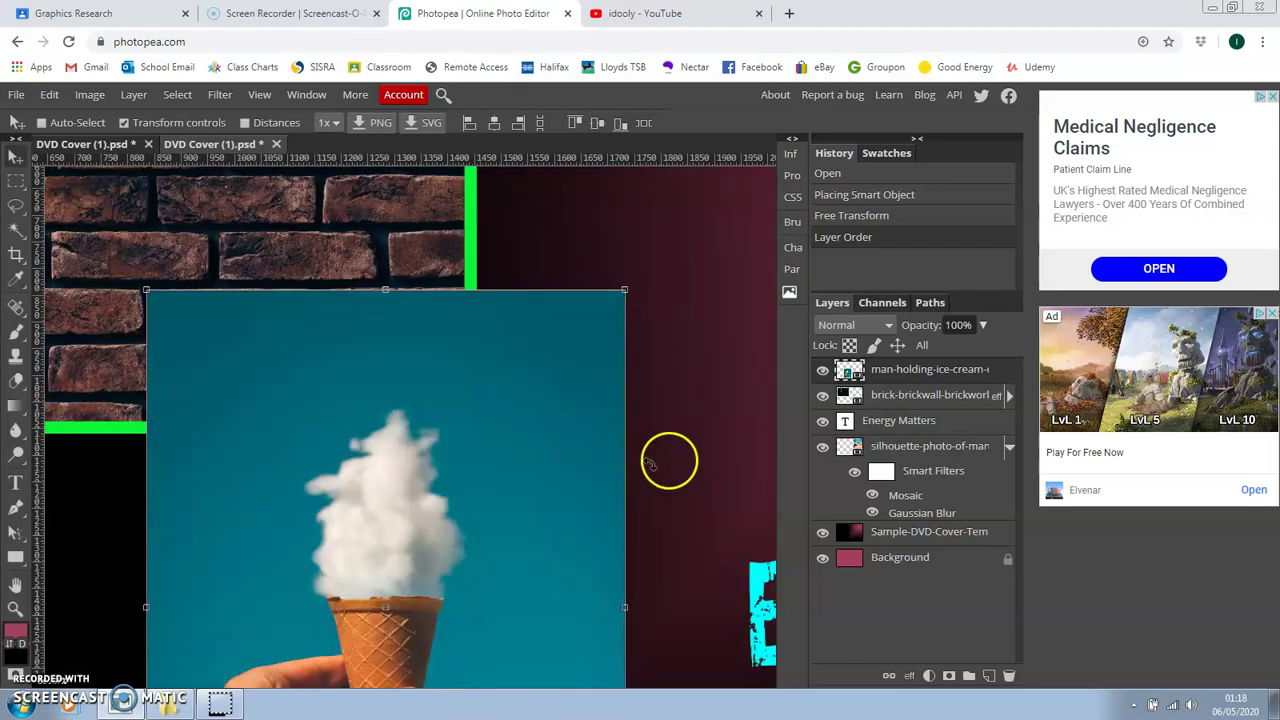
{"action": "scroll", "coordinate": [733, 454], "scroll_direction": "down", "scroll_amount": 4}
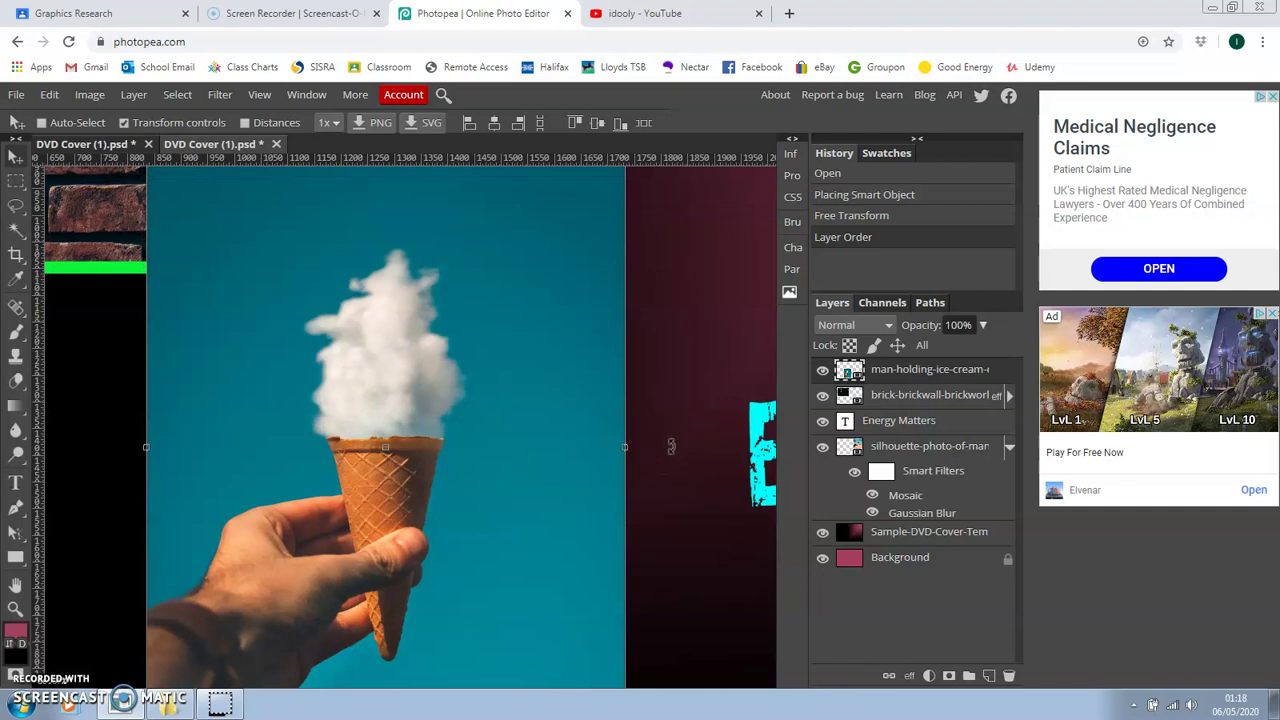
{"action": "key", "text": "ctrl+minus"}
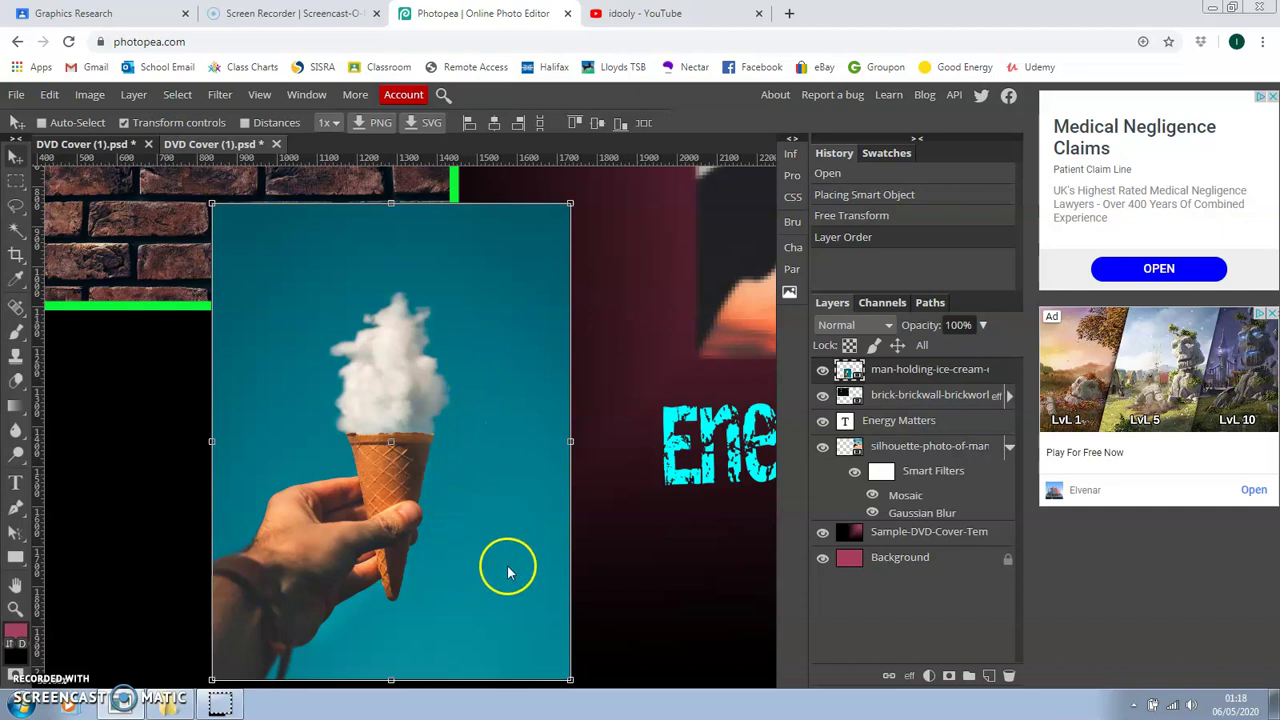
Switch to the Magic Wand tool and lower its tolerance from 40 to 10.
{"action": "left_click", "coordinate": [16, 230]}
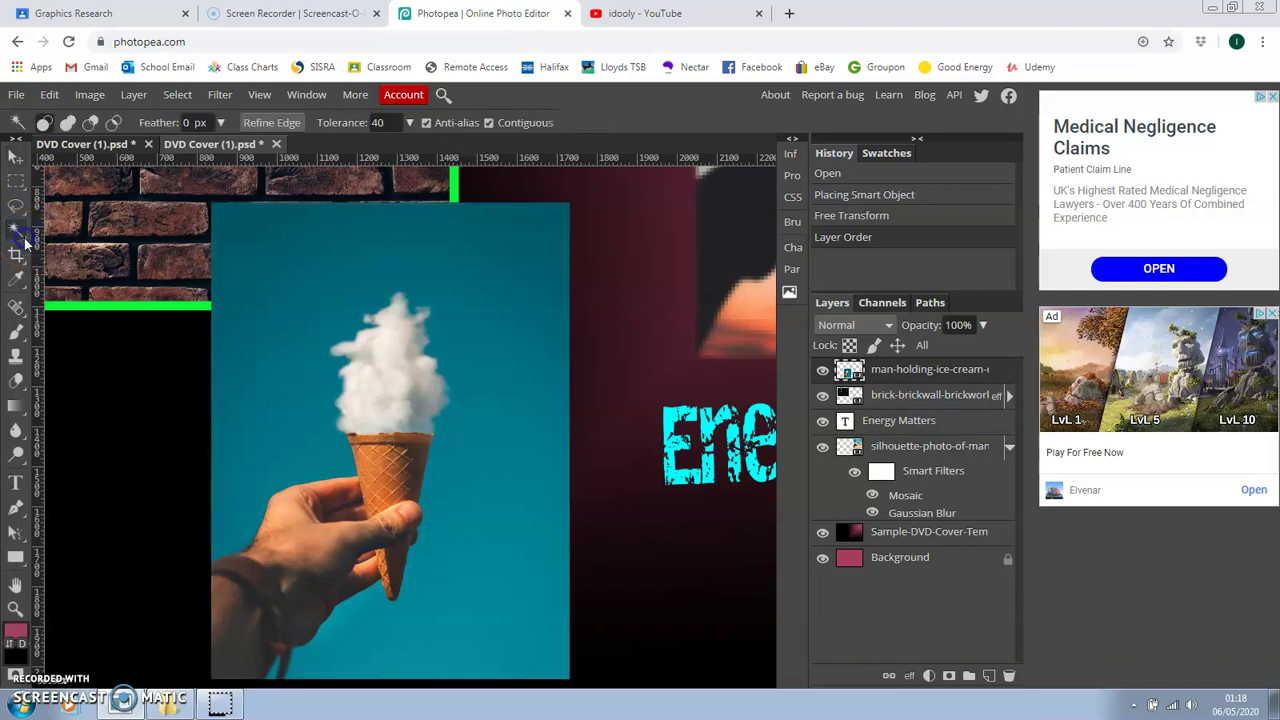
{"action": "right_click", "coordinate": [25, 238]}
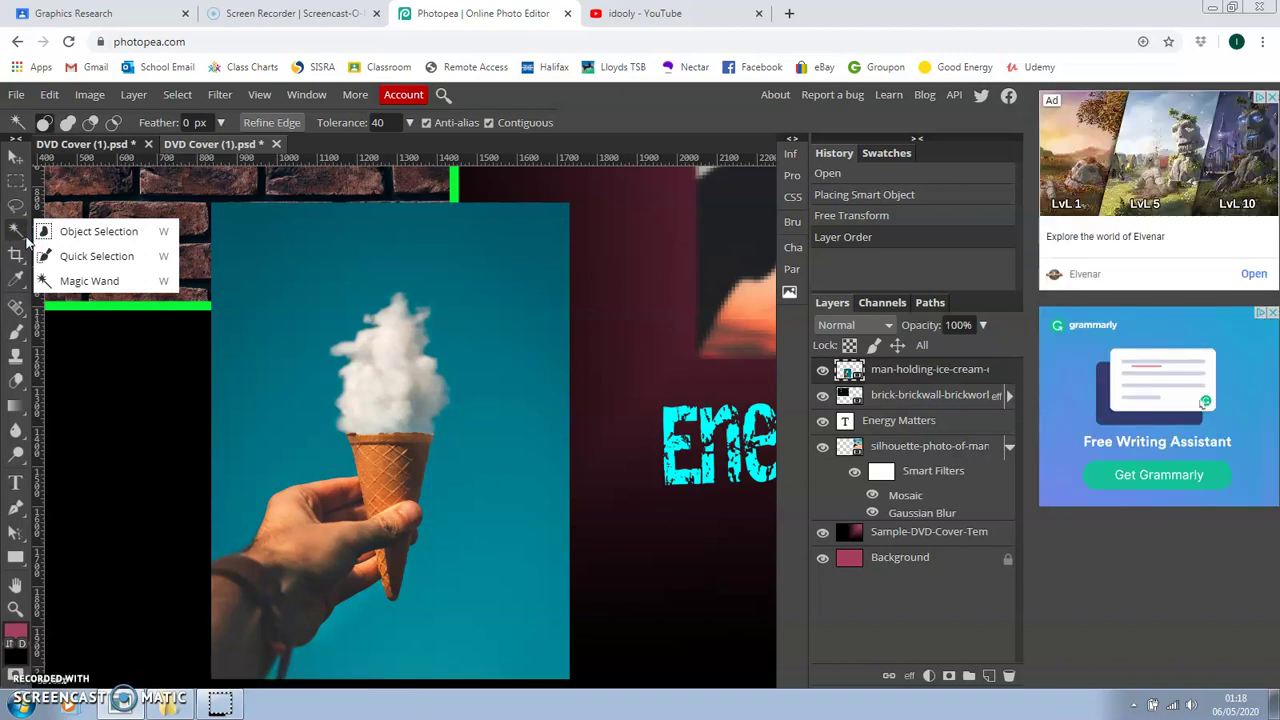
{"action": "mouse_move", "coordinate": [98, 256]}
{"action": "left_mouse_down"}
{"action": "mouse_move", "coordinate": [107, 283]}
{"action": "mouse_move", "coordinate": [122, 283]}
{"action": "left_mouse_up"}
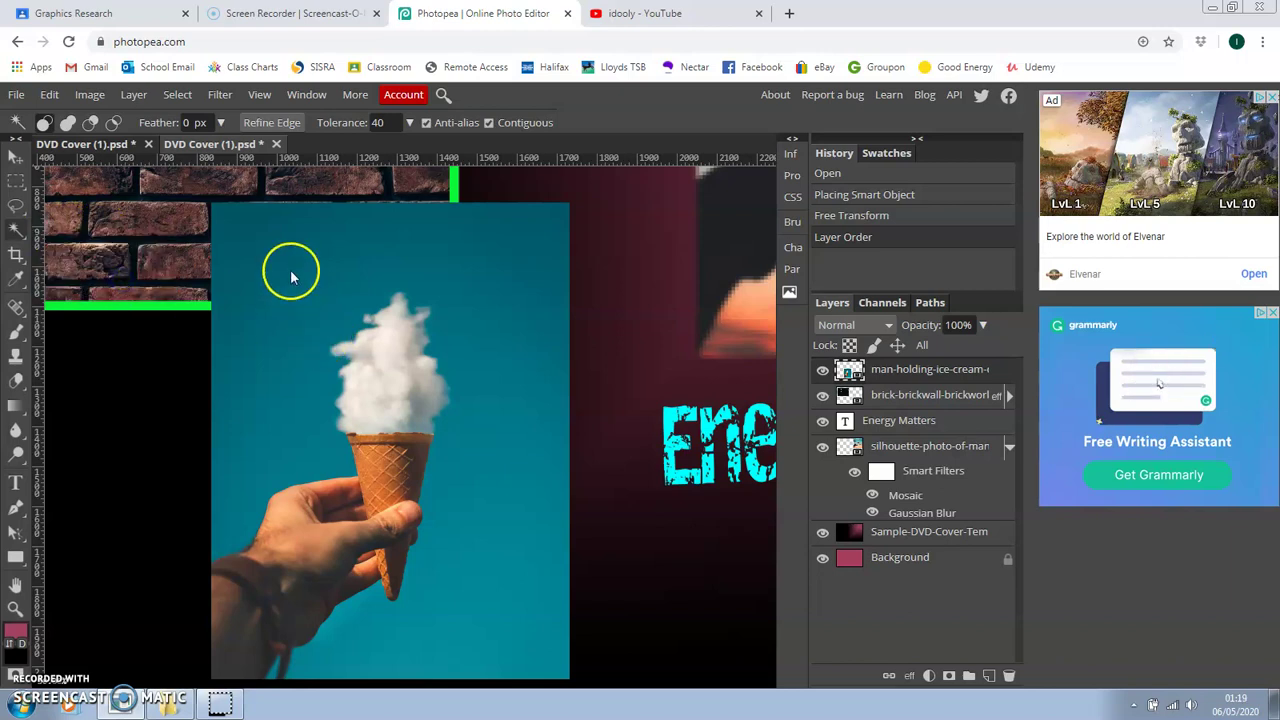
{"action": "left_click_drag", "start_coordinate": [280, 249], "coordinate": [355, 122]}
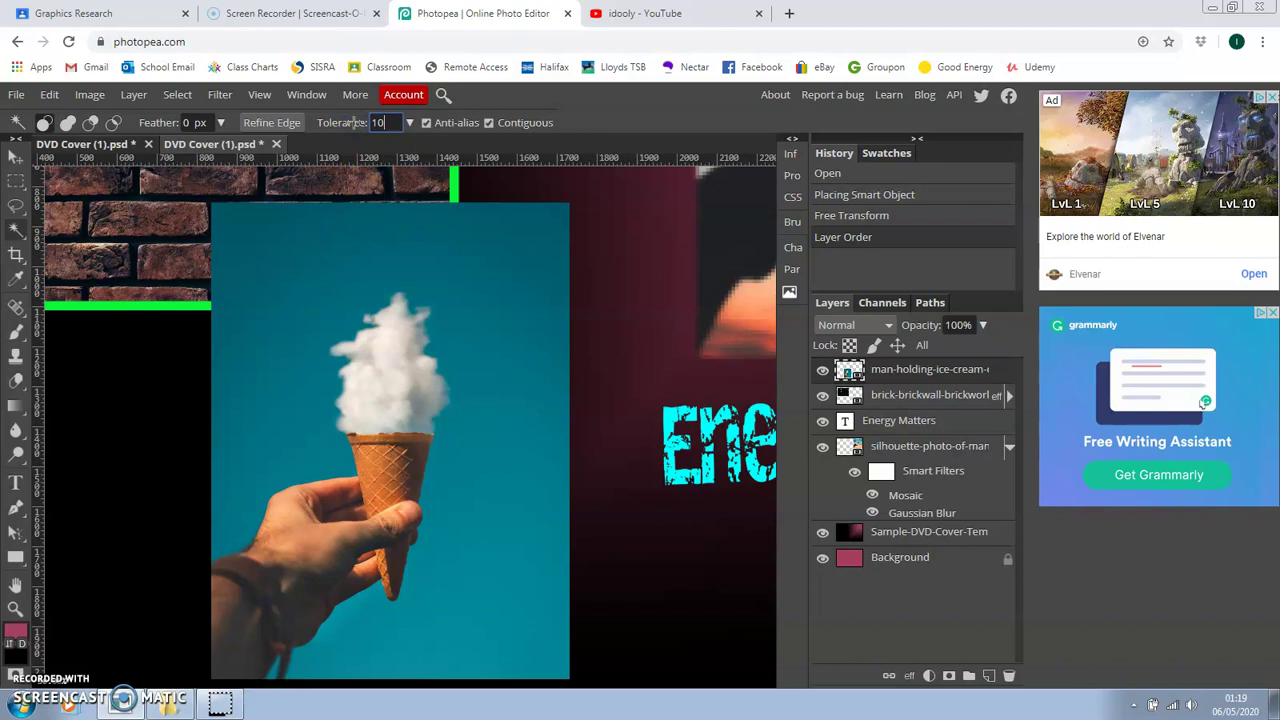
Try Magic Wand selections of the blue sky at tolerance 10, then at 40.
{"action": "type", "text": "10"}
{"action": "left_click_drag", "start_coordinate": [352, 122], "coordinate": [357, 271]}
{"action": "left_click", "coordinate": [623, 446]}
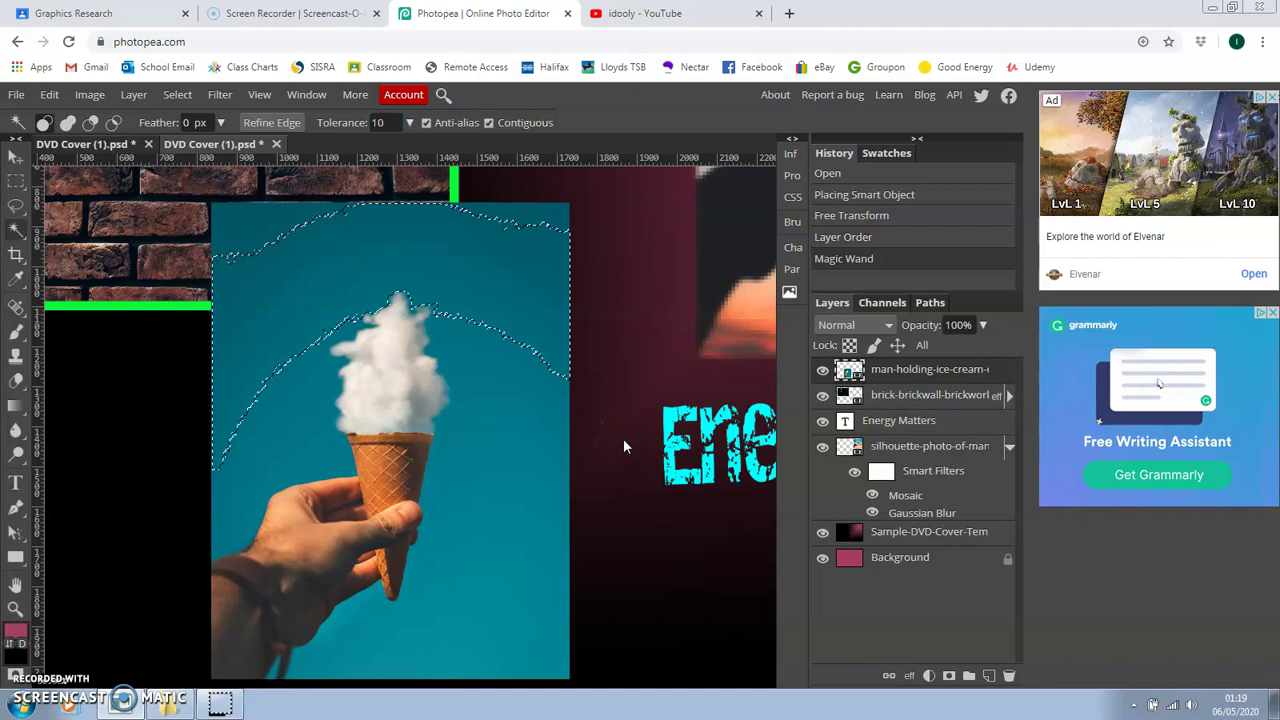
{"action": "left_click_drag", "start_coordinate": [553, 426], "coordinate": [362, 116]}
{"action": "type", "text": "4"}
{"action": "left_click_drag", "start_coordinate": [384, 124], "coordinate": [401, 128]}
{"action": "left_click", "coordinate": [261, 223]}
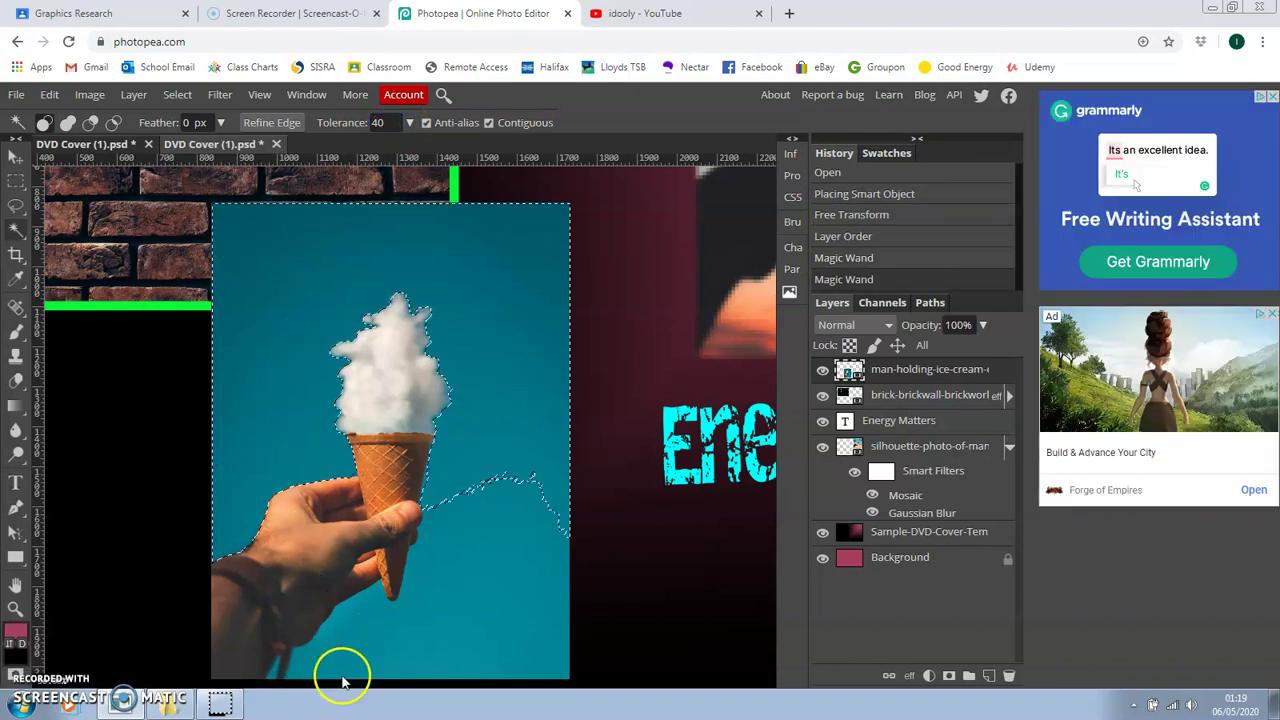
{"action": "left_click", "coordinate": [464, 585]}
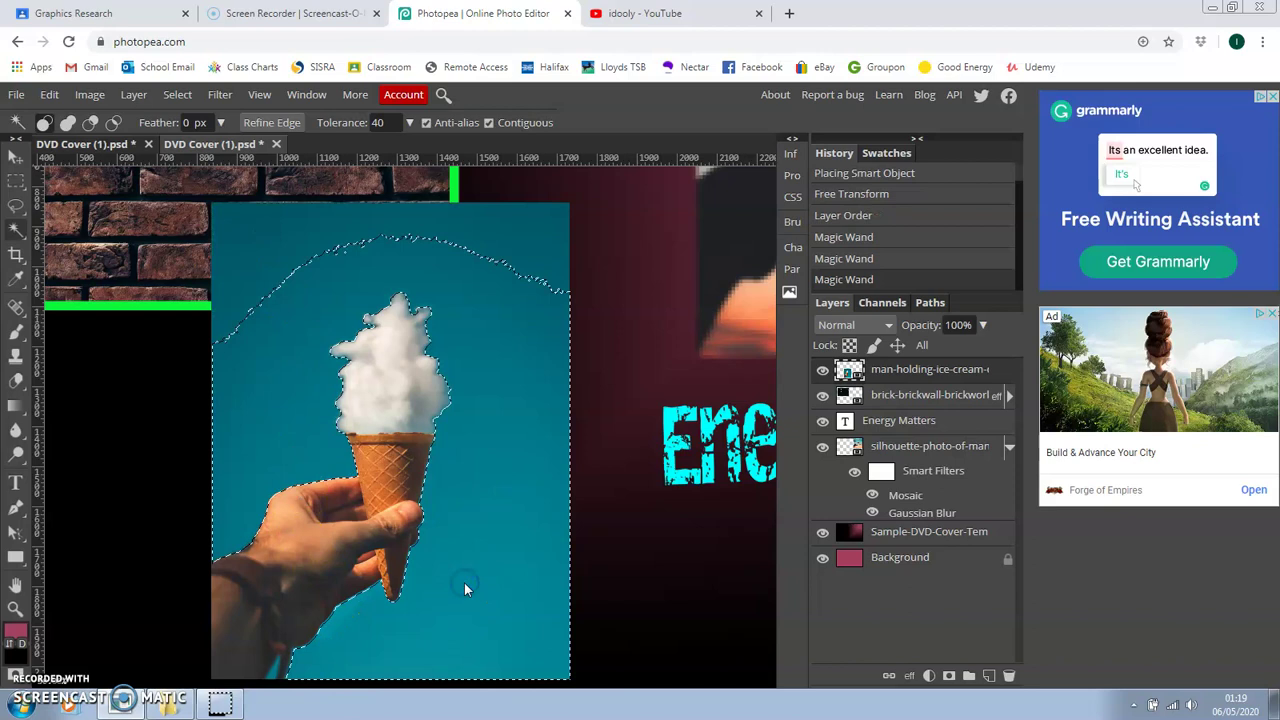
Raise tolerance to 50, then 60, deselect, and select the whole blue sky background.
{"action": "left_click", "coordinate": [380, 124]}
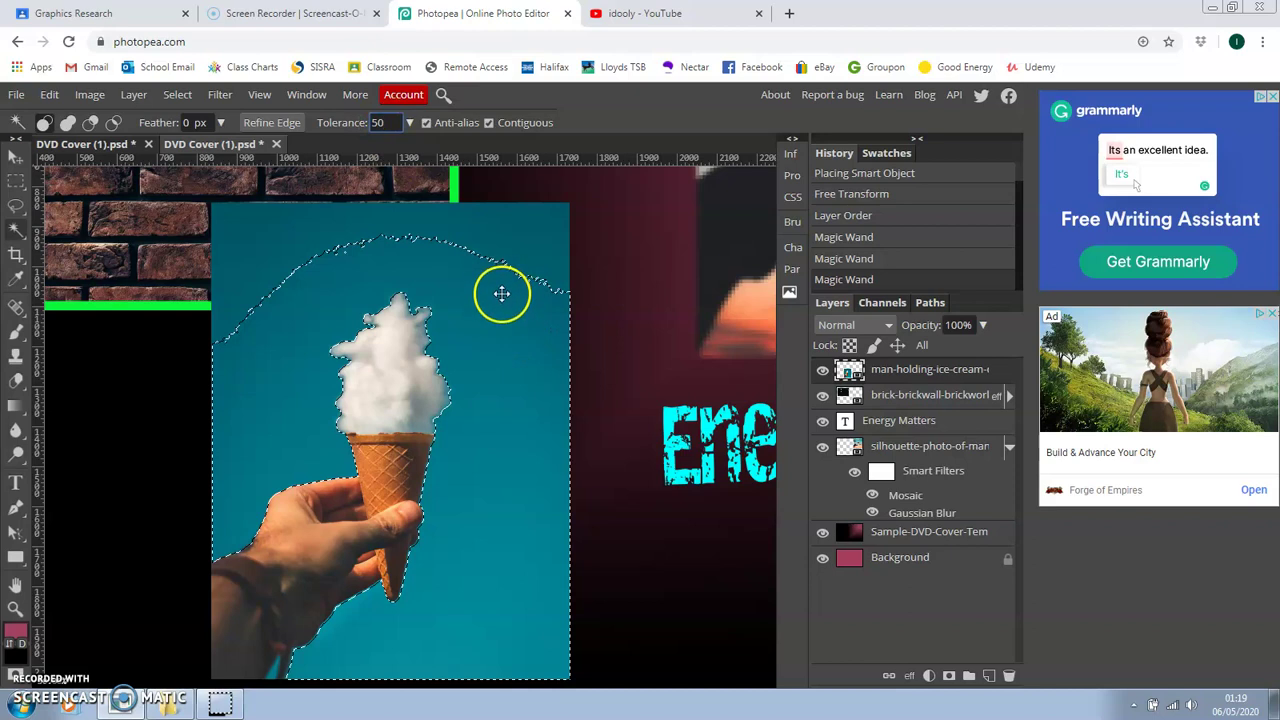
{"action": "left_click", "coordinate": [520, 240]}
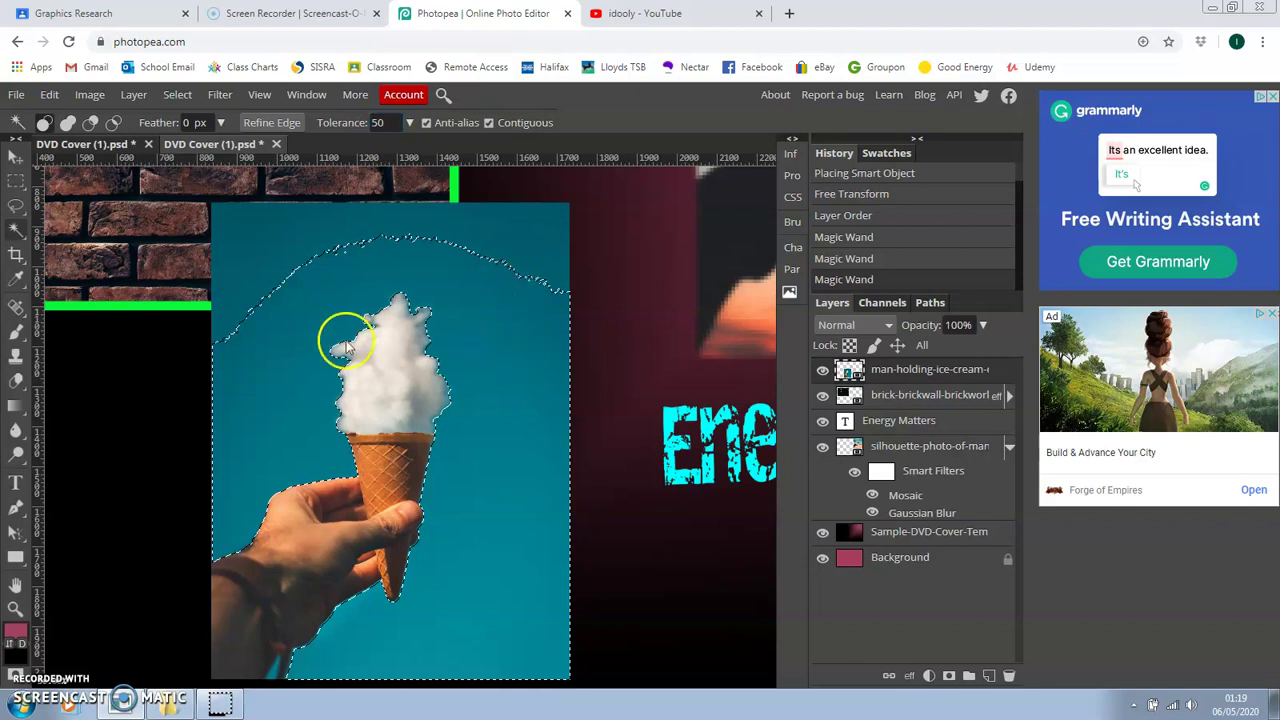
{"action": "left_click", "coordinate": [290, 243]}
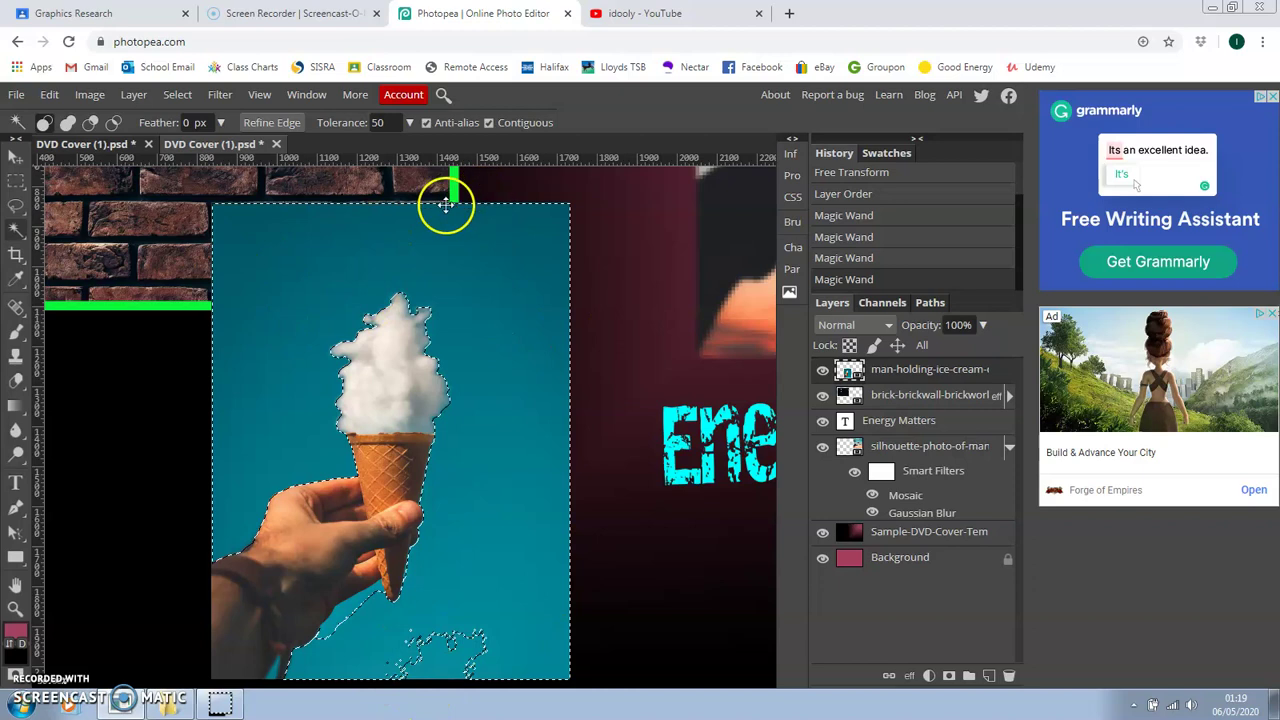
{"action": "left_click", "coordinate": [352, 122]}
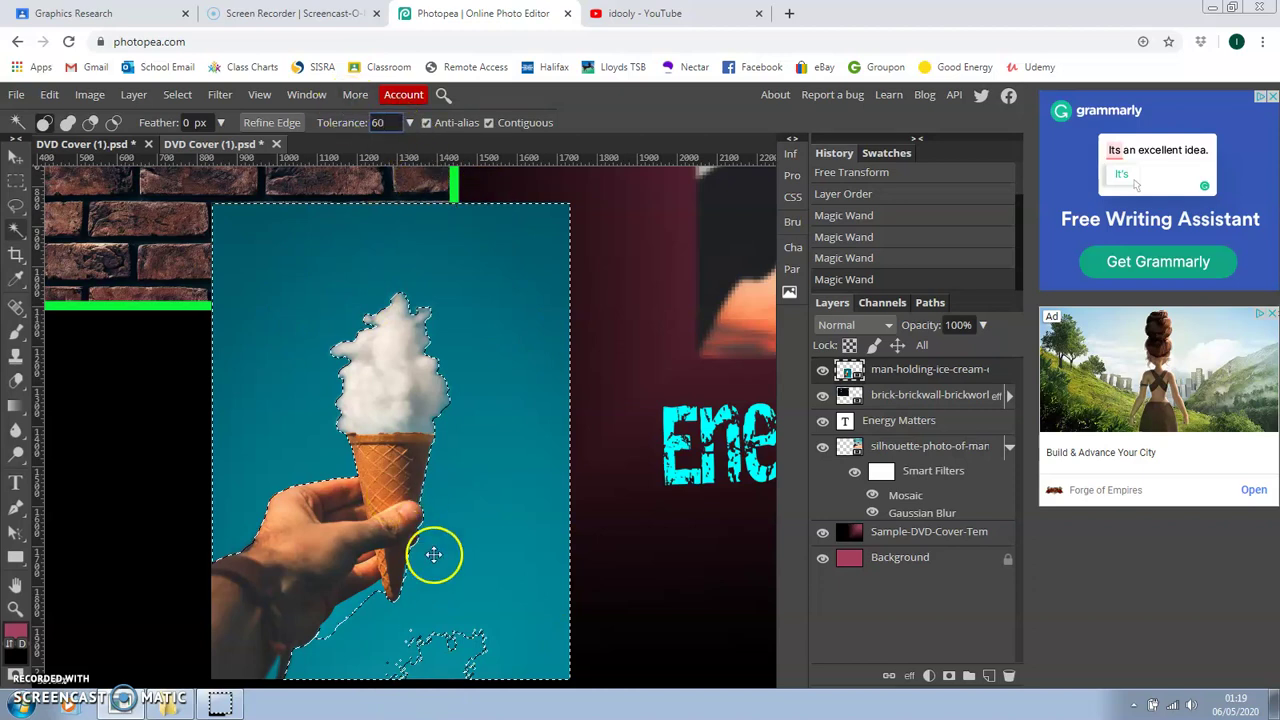
{"action": "key", "text": "ctrl+d"}
{"action": "left_click", "coordinate": [350, 263]}
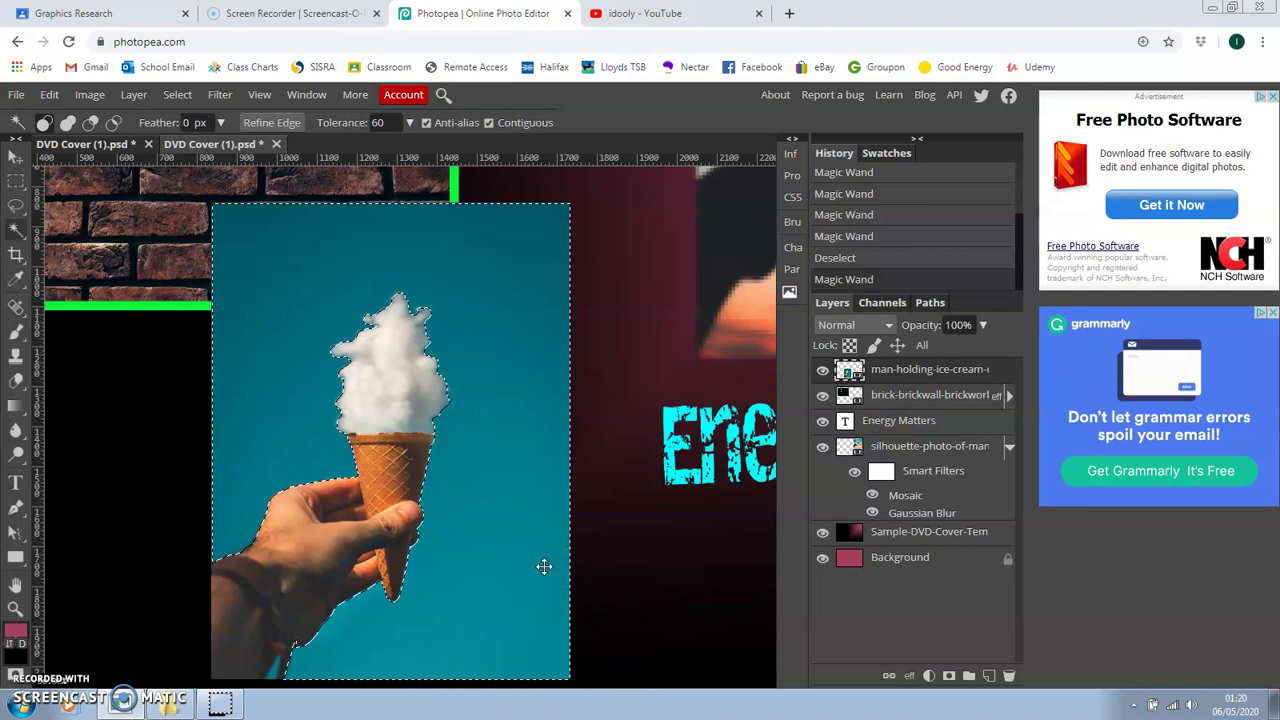
{"action": "key", "text": "Delete"}
Rasterize the ice-cream layer and delete its selected blue sky background.
{"action": "left_click", "coordinate": [551, 457]}
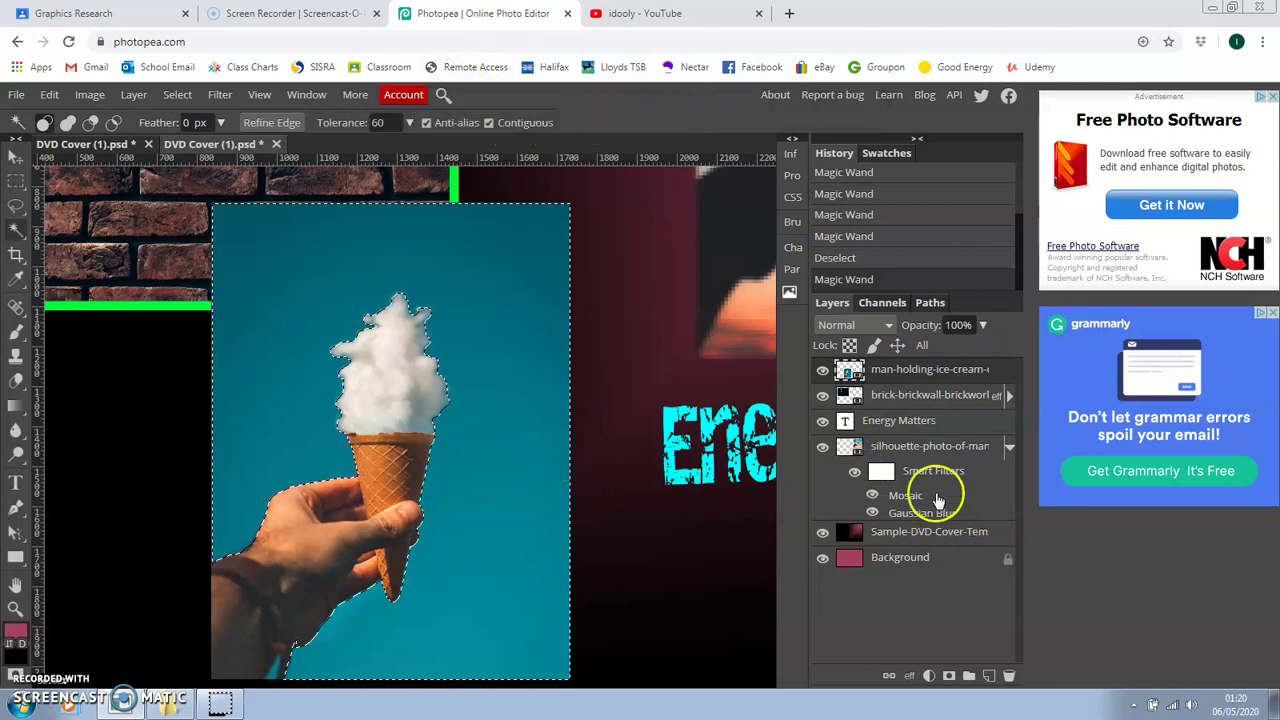
{"action": "right_click", "coordinate": [912, 372]}
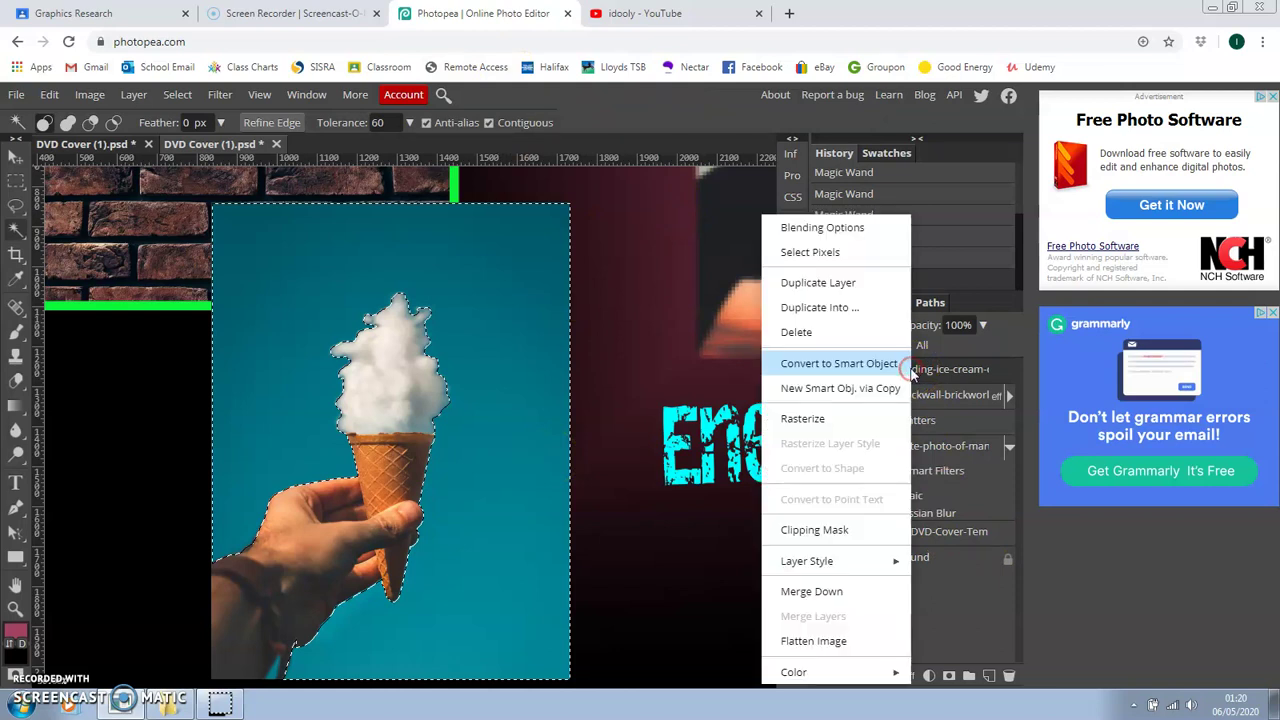
{"action": "left_click", "coordinate": [869, 414]}
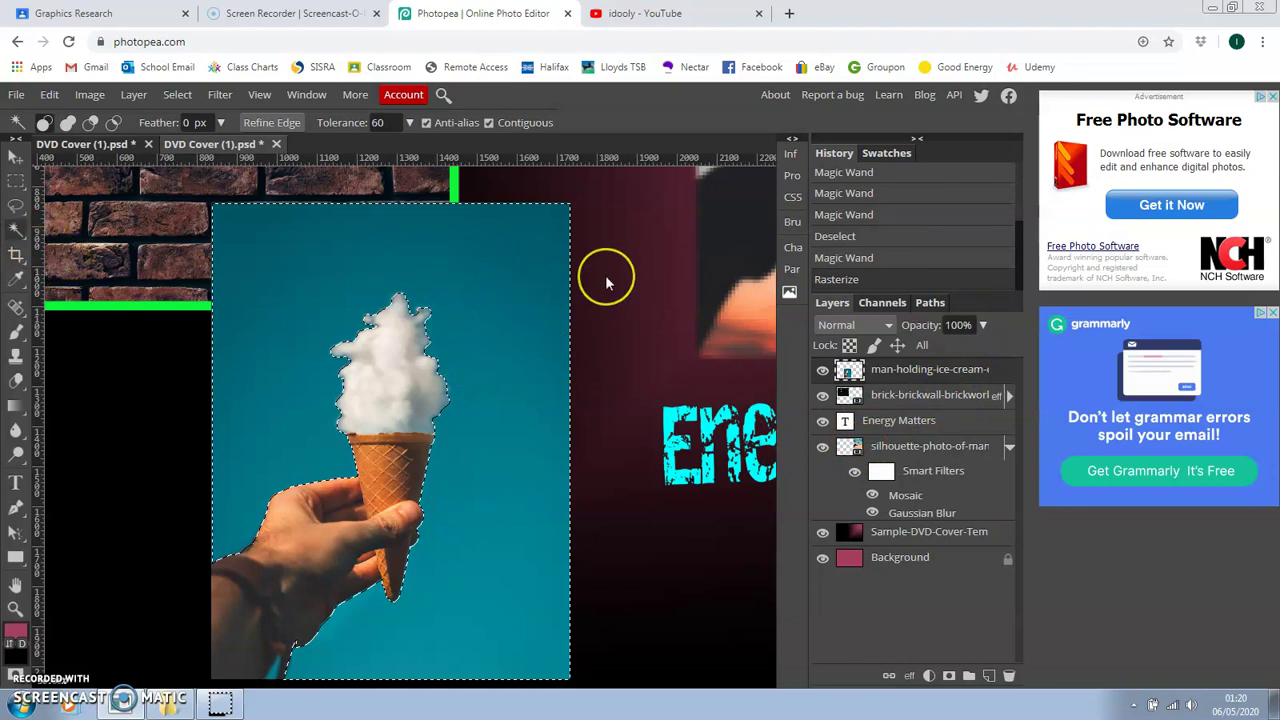
{"action": "key", "text": "Delete"}
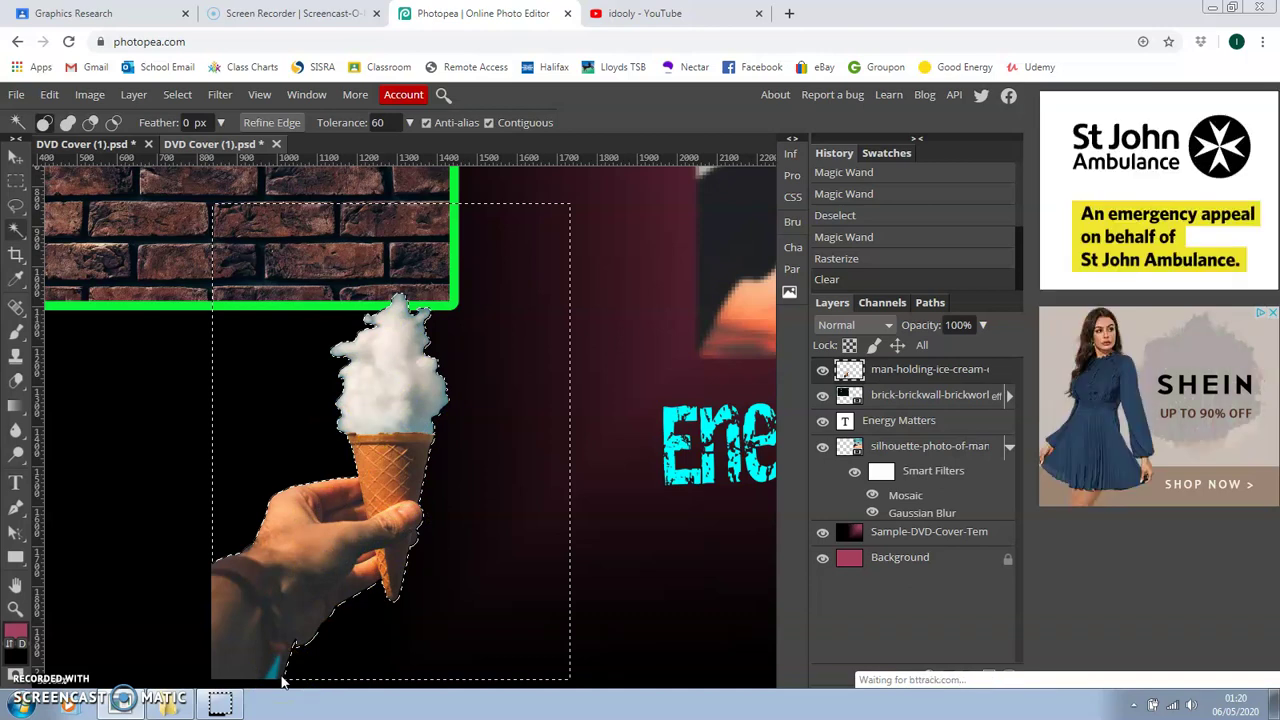
Zoom in, Magic Wand-select the leftover blue sliver by the wrist, and delete it.
{"action": "key", "text": "ctrl+plus"}
{"action": "key", "text": "ctrl+plus"}
{"action": "key", "text": "ctrl+plus"}
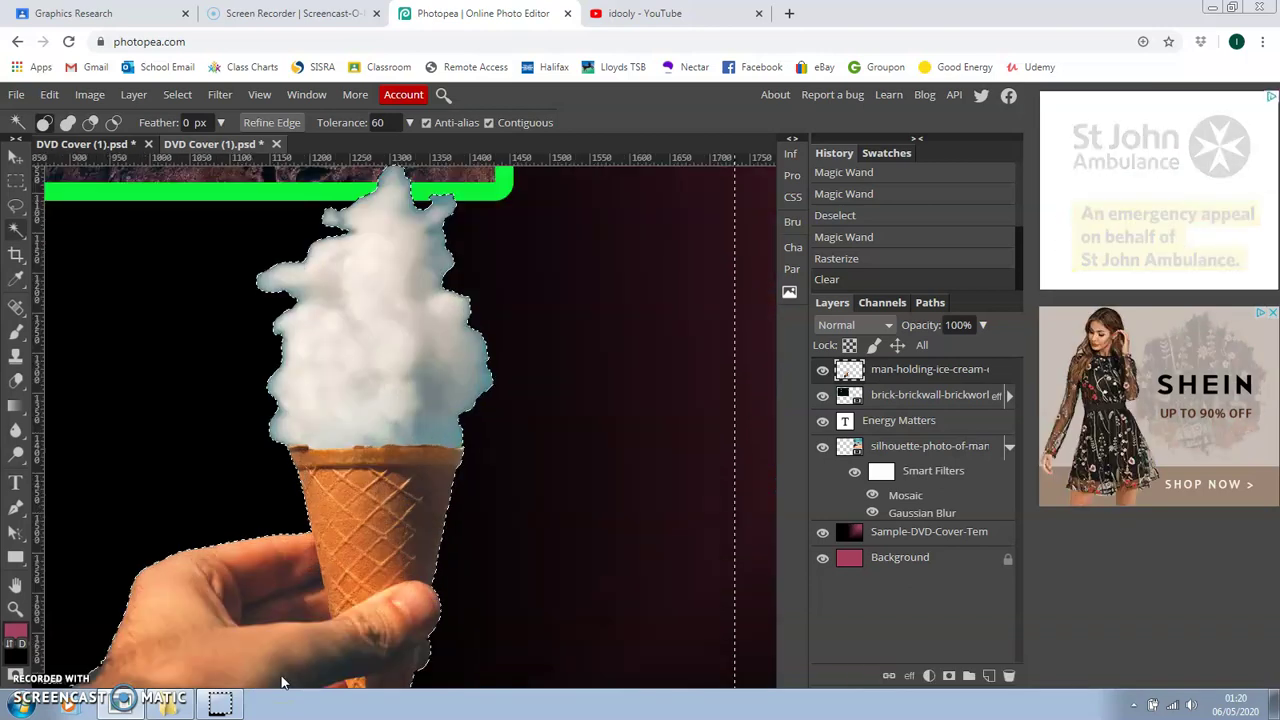
{"action": "scroll", "coordinate": [226, 375], "scroll_direction": "down", "scroll_amount": 10}
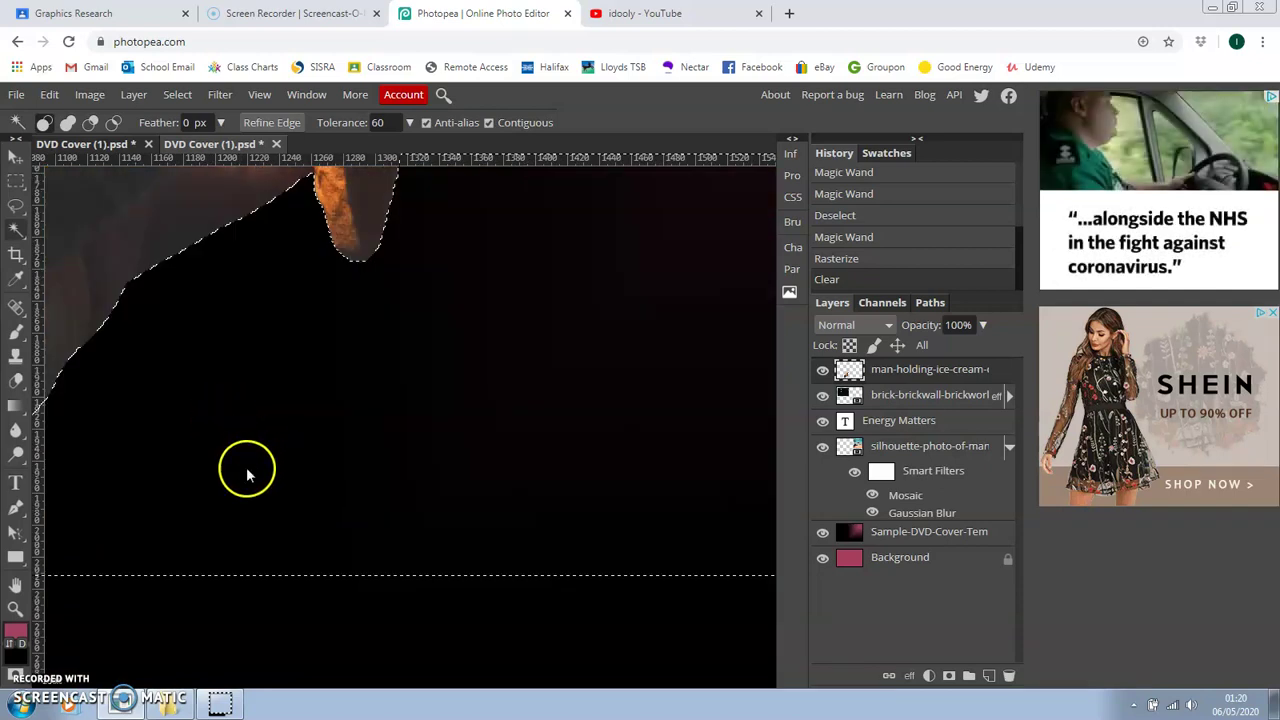
{"action": "scroll", "coordinate": [246, 470], "scroll_direction": "left", "scroll_amount": 8}
{"action": "scroll", "coordinate": [245, 467], "scroll_direction": "left", "scroll_amount": 2}
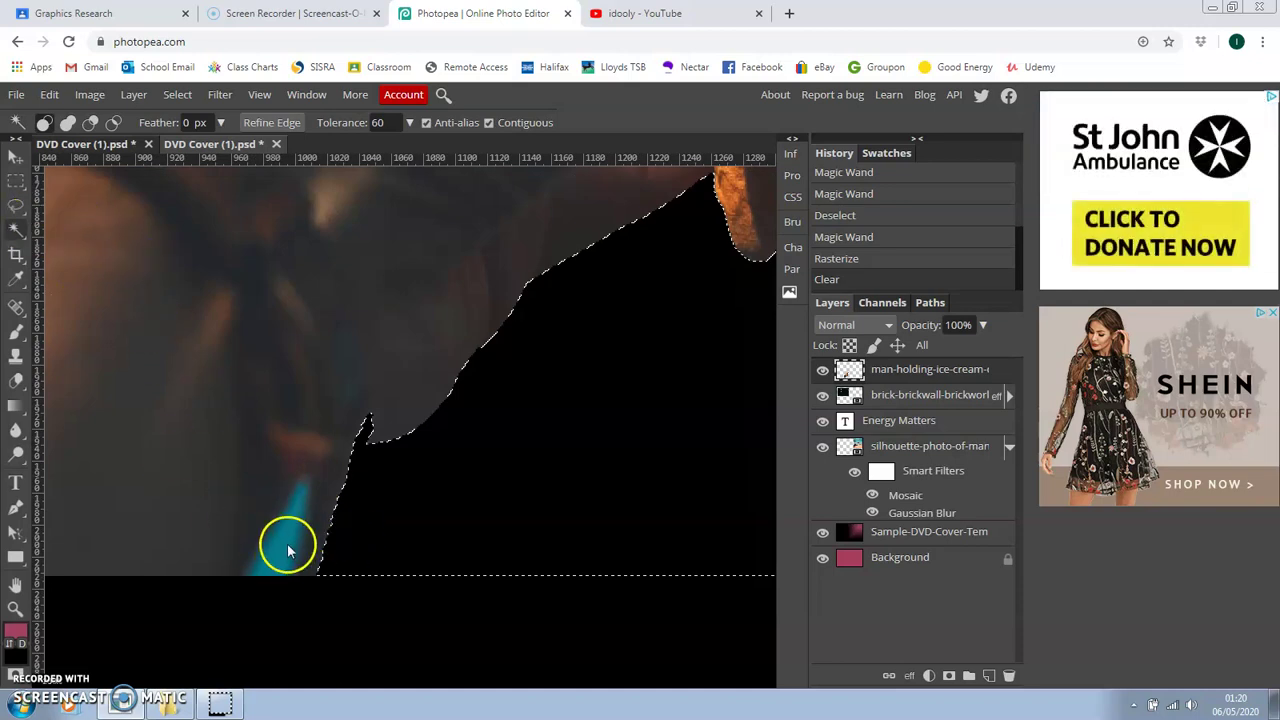
{"action": "left_click", "coordinate": [287, 547]}
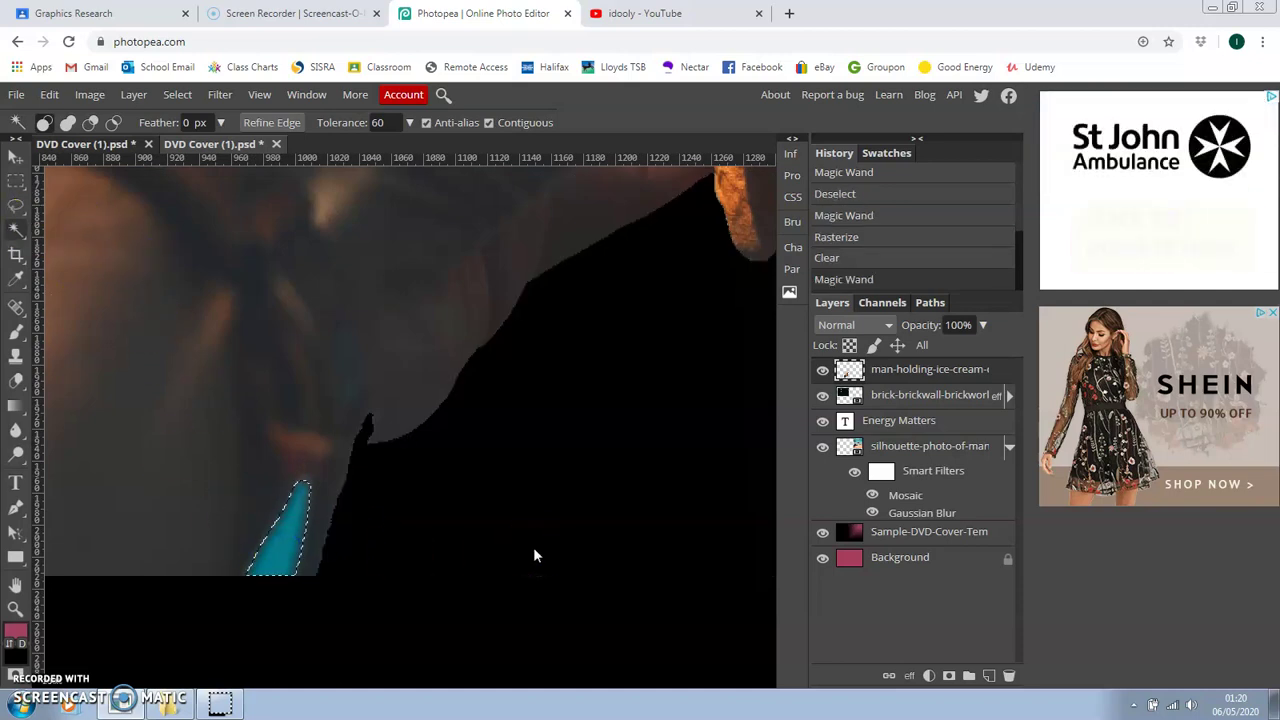
{"action": "key", "text": "Delete"}
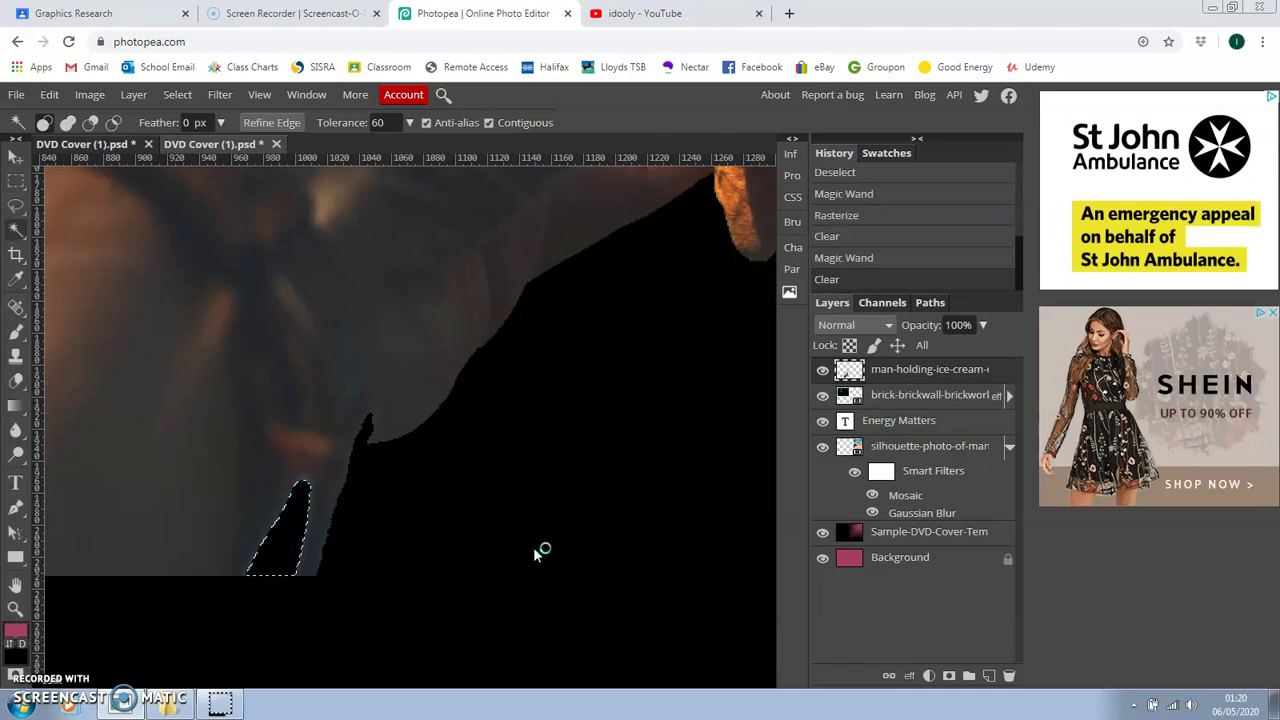
{"action": "left_click", "coordinate": [535, 528]}
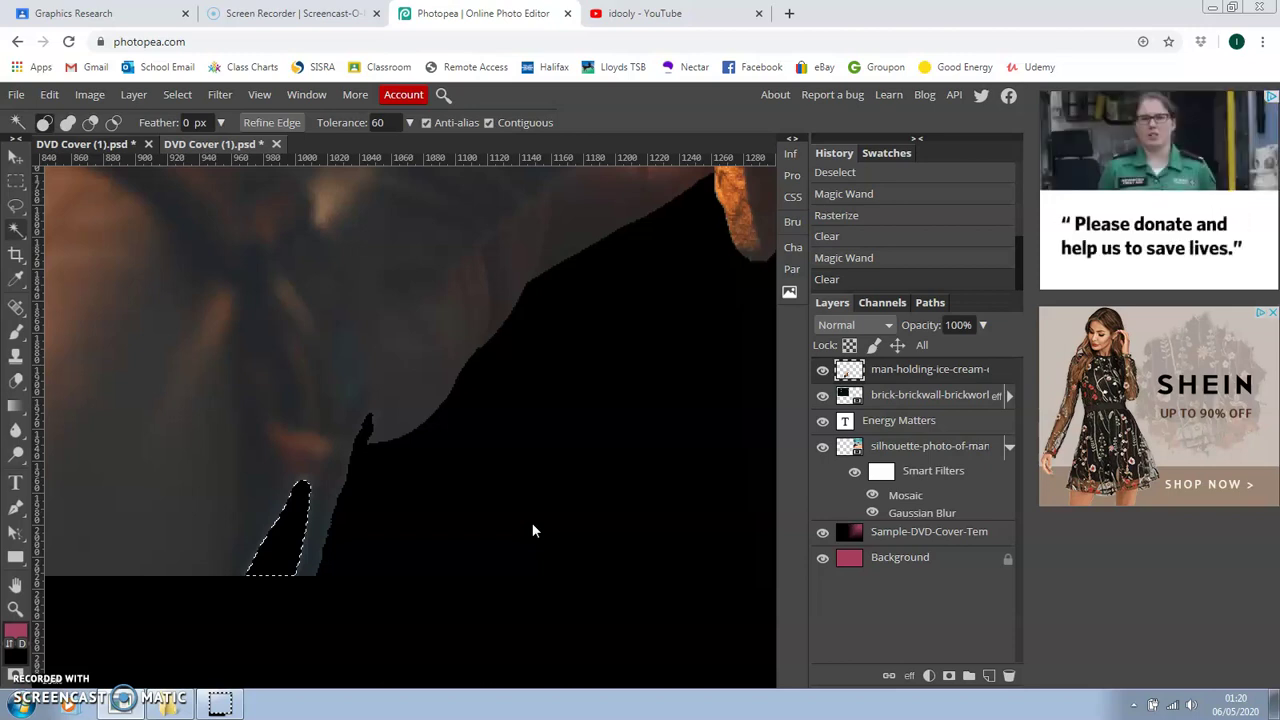
{"action": "key", "text": "ctrl+minus"}
{"action": "key", "text": "ctrl+minus"}
{"action": "key", "text": "ctrl+minus"}
{"action": "key", "text": "ctrl+minus"}
{"action": "key", "text": "ctrl+minus"}
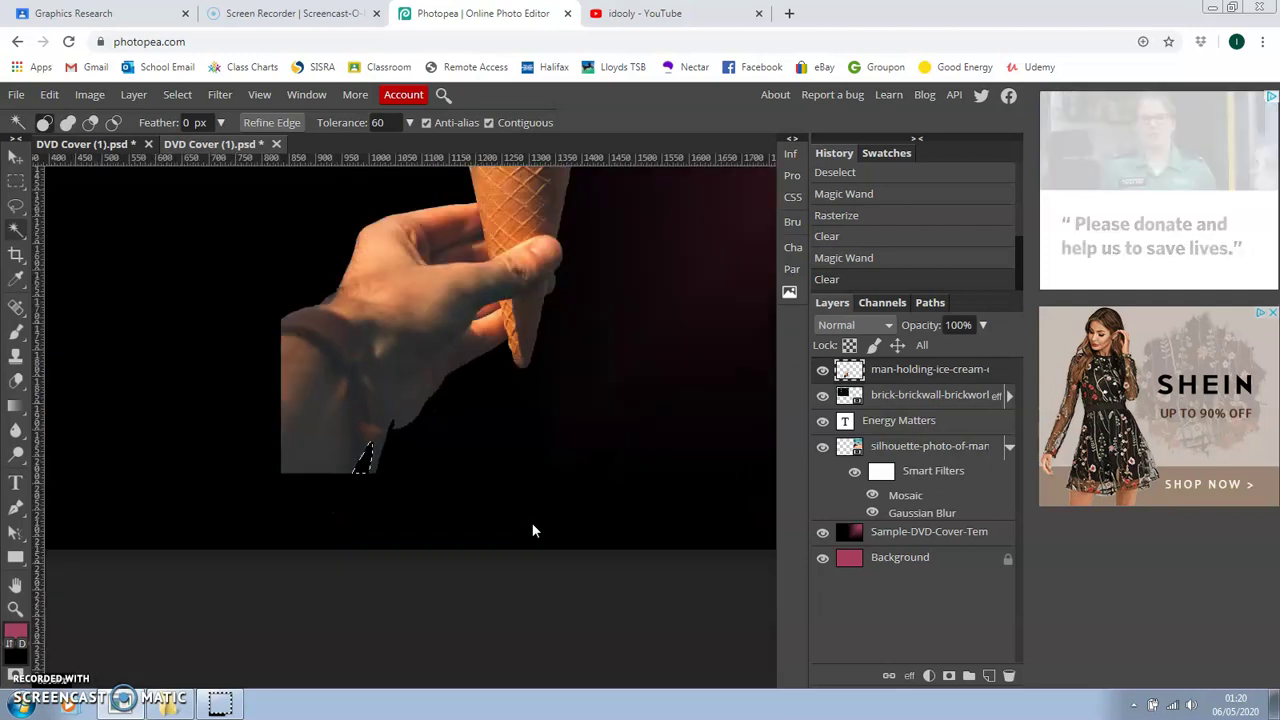
With the Move tool, drag the hand-and-cone cutout left, just below the brick wall.
{"action": "key", "text": "ctrl+minus"}
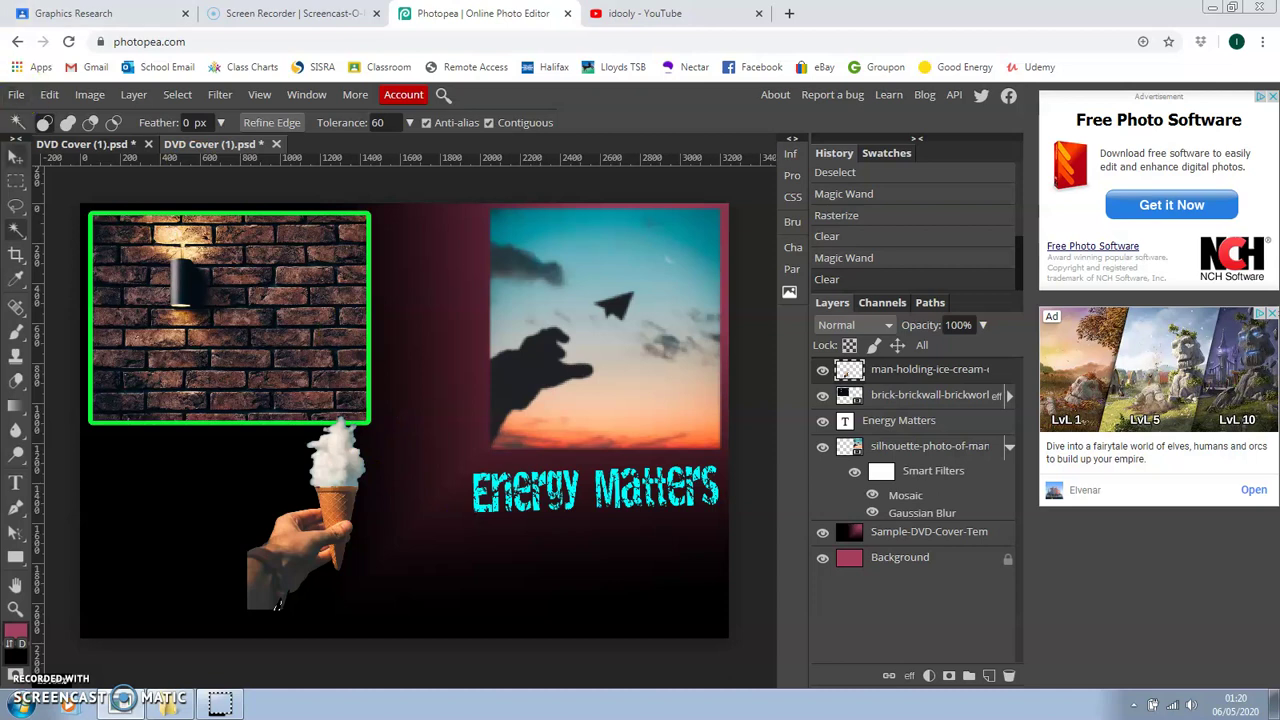
{"action": "left_click", "coordinate": [16, 155]}
{"action": "left_click_drag", "start_coordinate": [291, 539], "coordinate": [213, 553]}
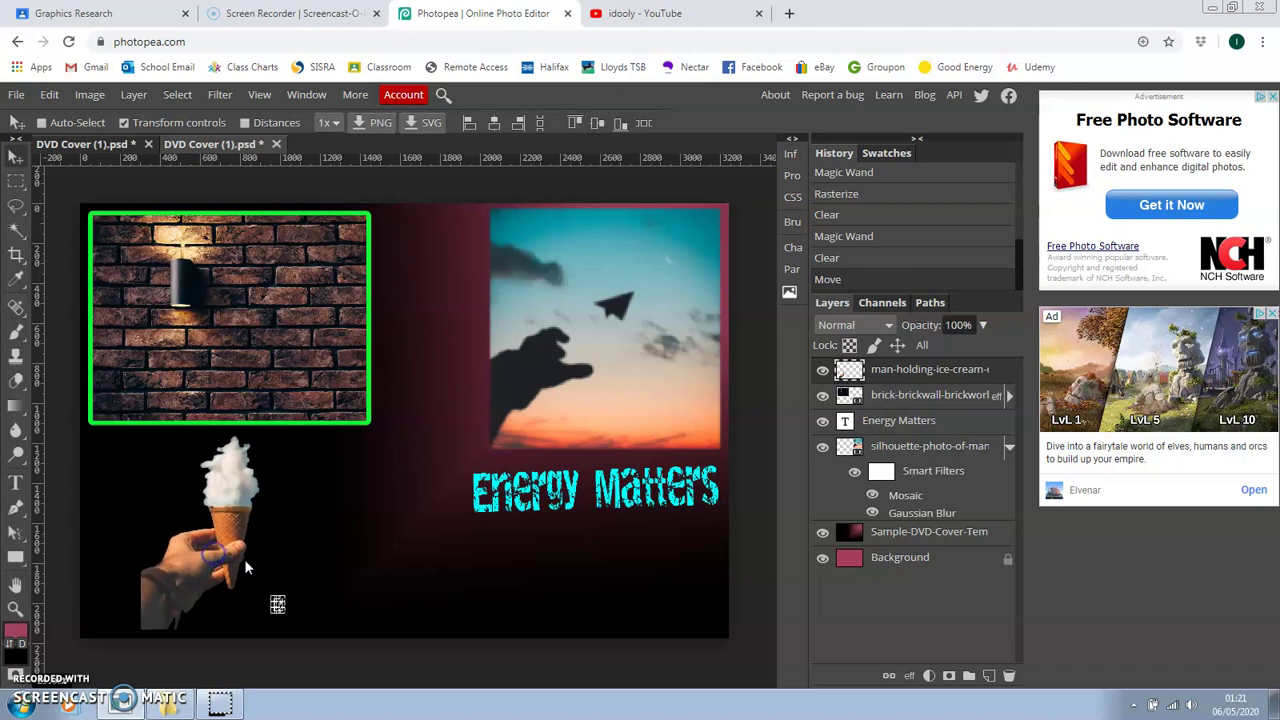